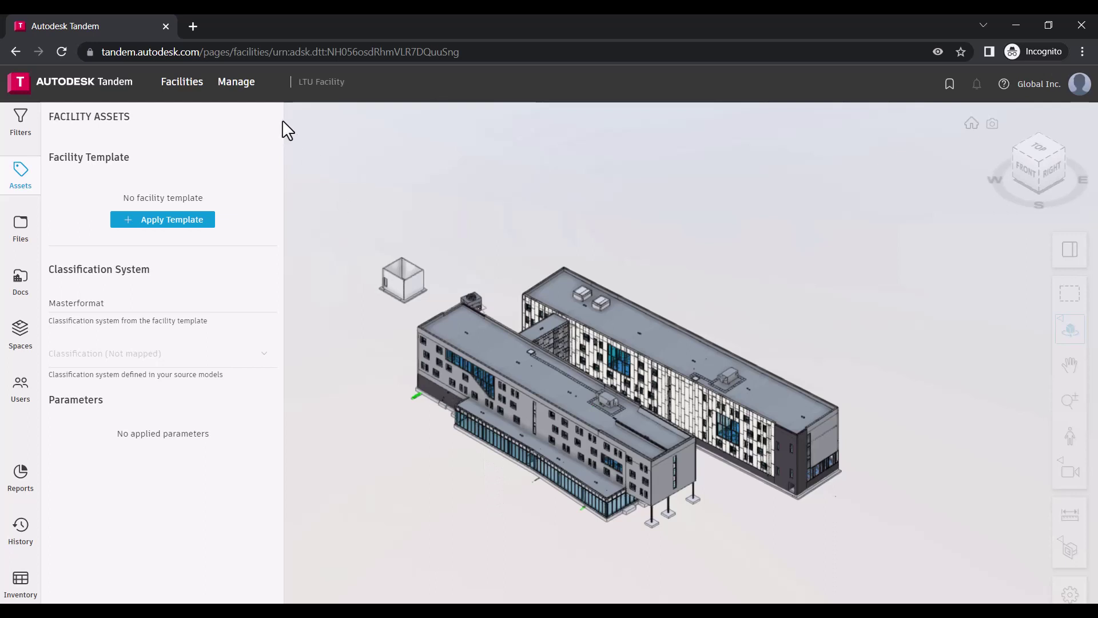
# In Manage, look over the Parameters and Facility Templates pages, then return to Classification Systems.
pyautogui.click(245, 92)
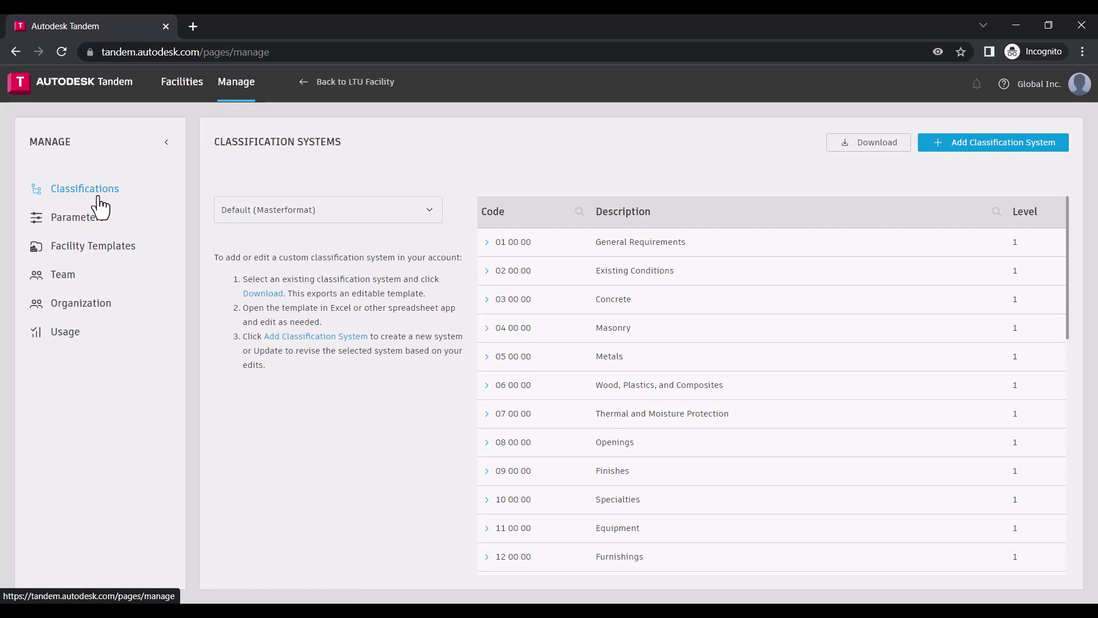
pyautogui.click(101, 224)
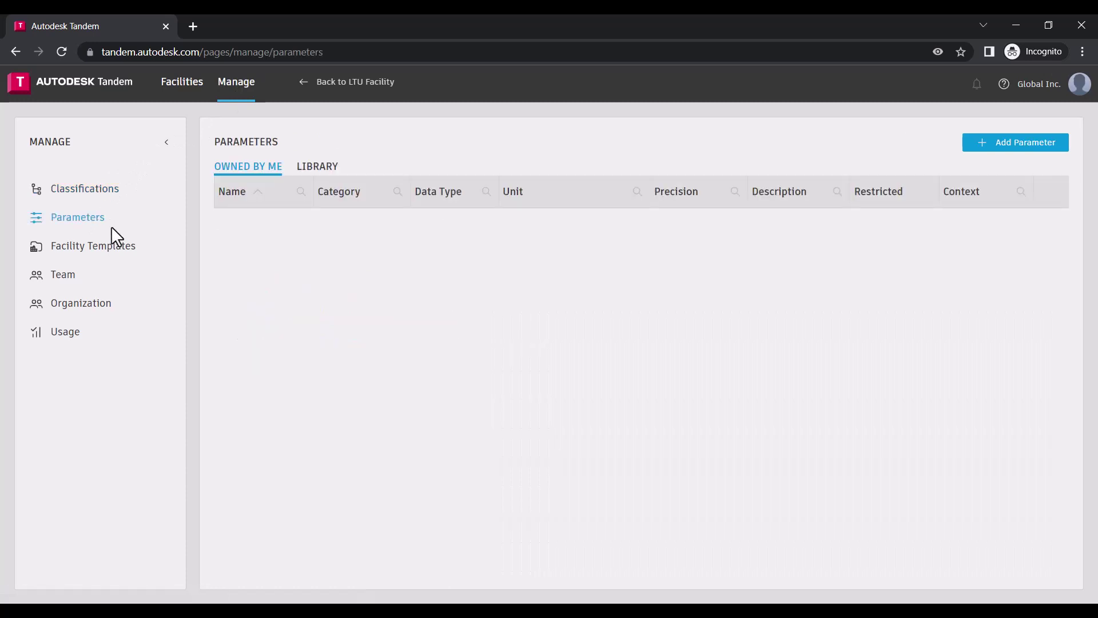
pyautogui.click(87, 254)
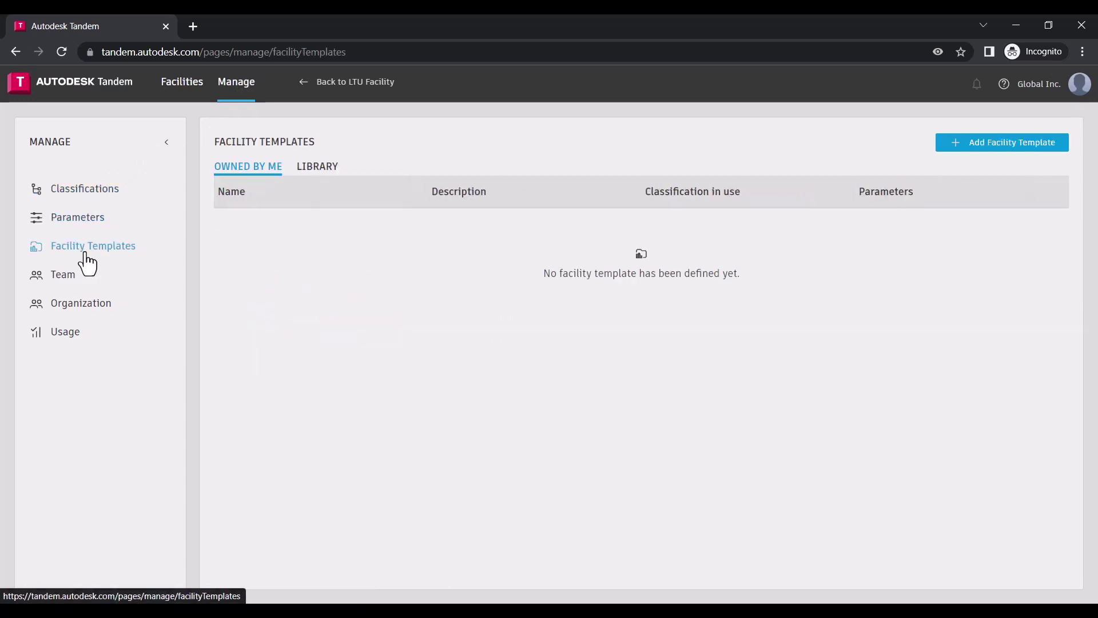
pyautogui.click(85, 195)
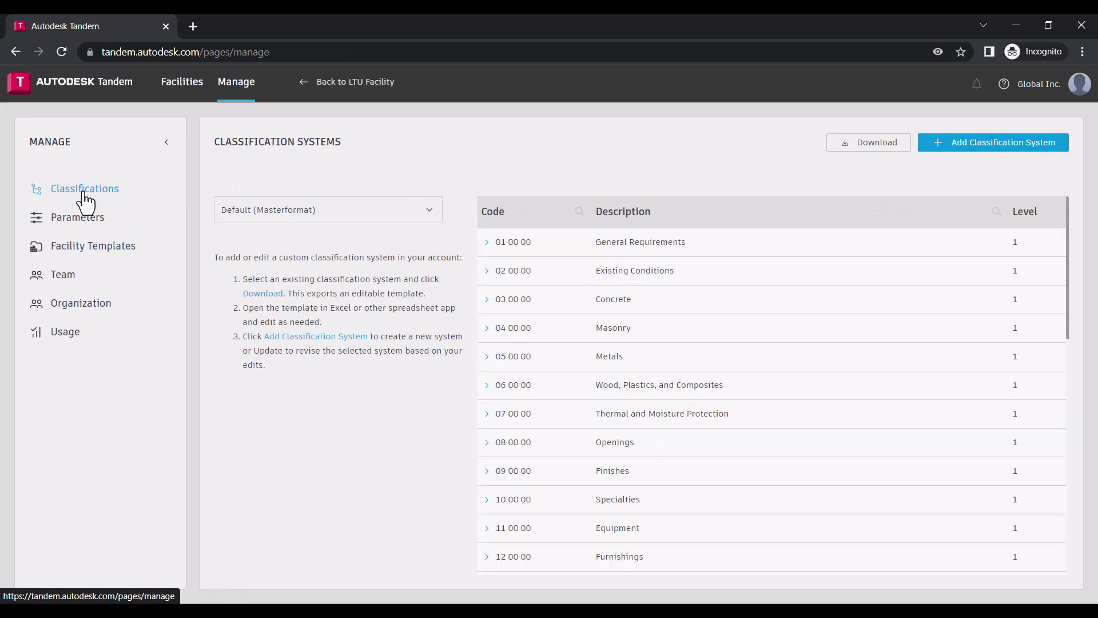
# Show Uniformat with D Services and D20 Plumbing expanded, and download it as a spreadsheet.
pyautogui.click(430, 214)
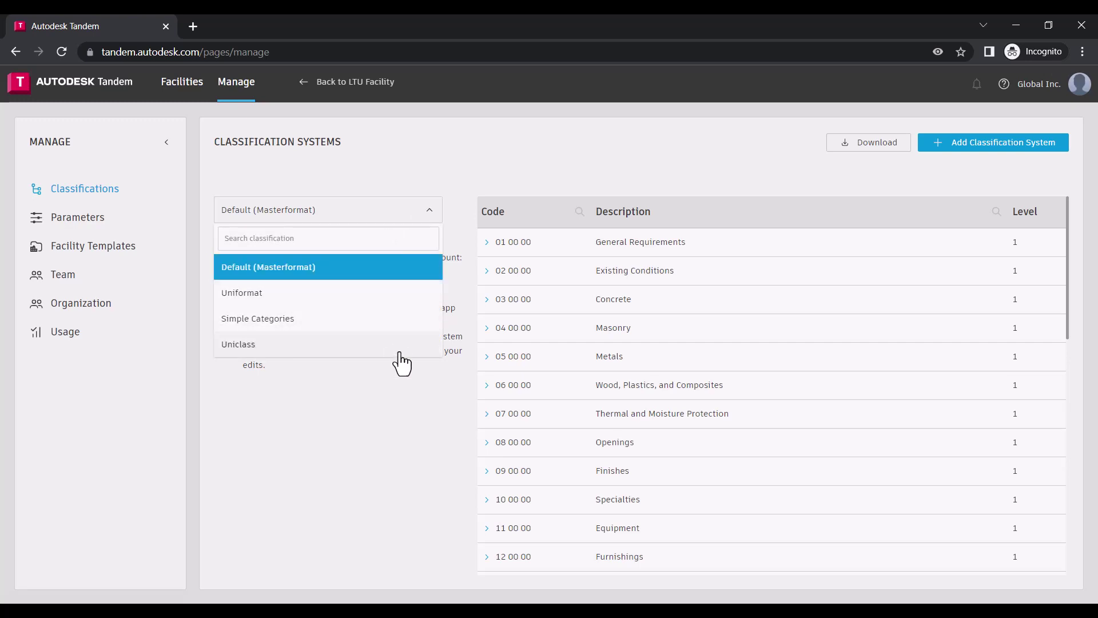
pyautogui.click(336, 297)
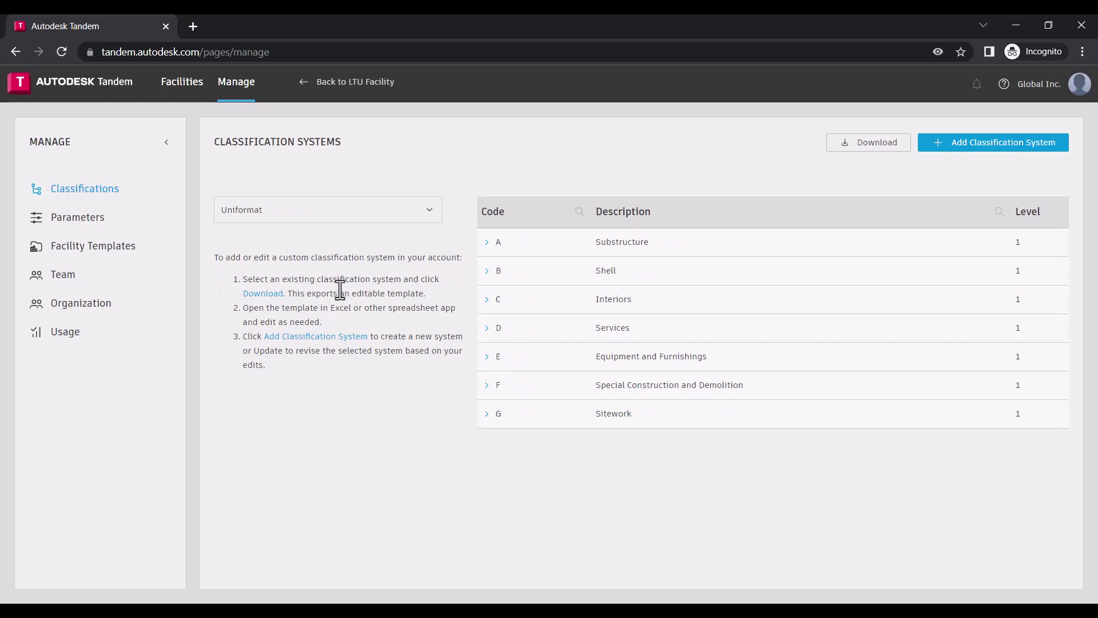
pyautogui.click(488, 328)
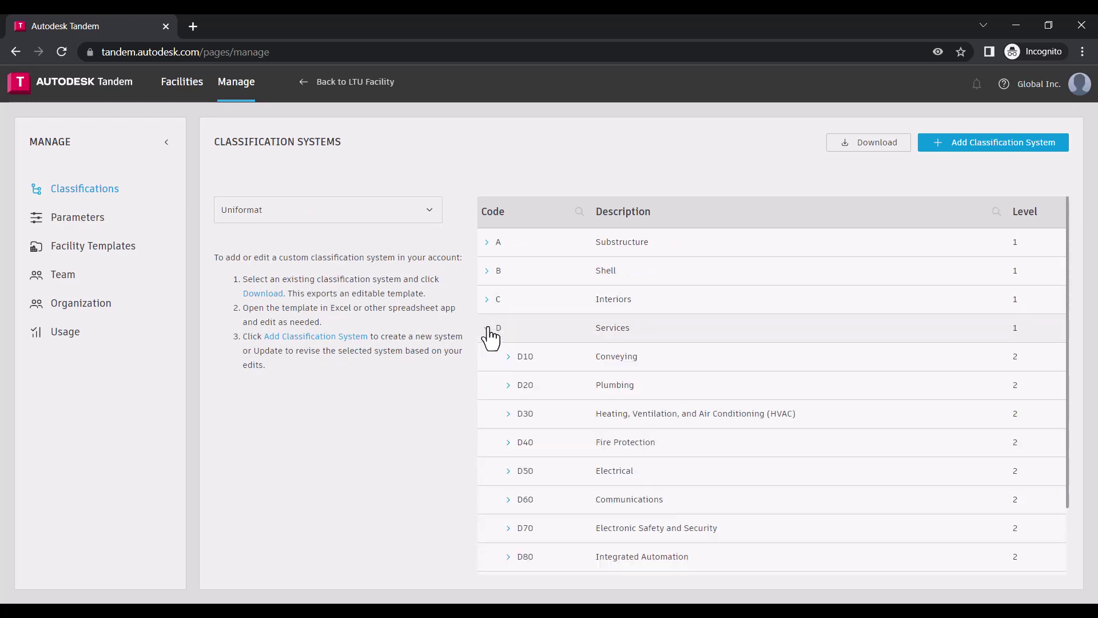
pyautogui.click(508, 387)
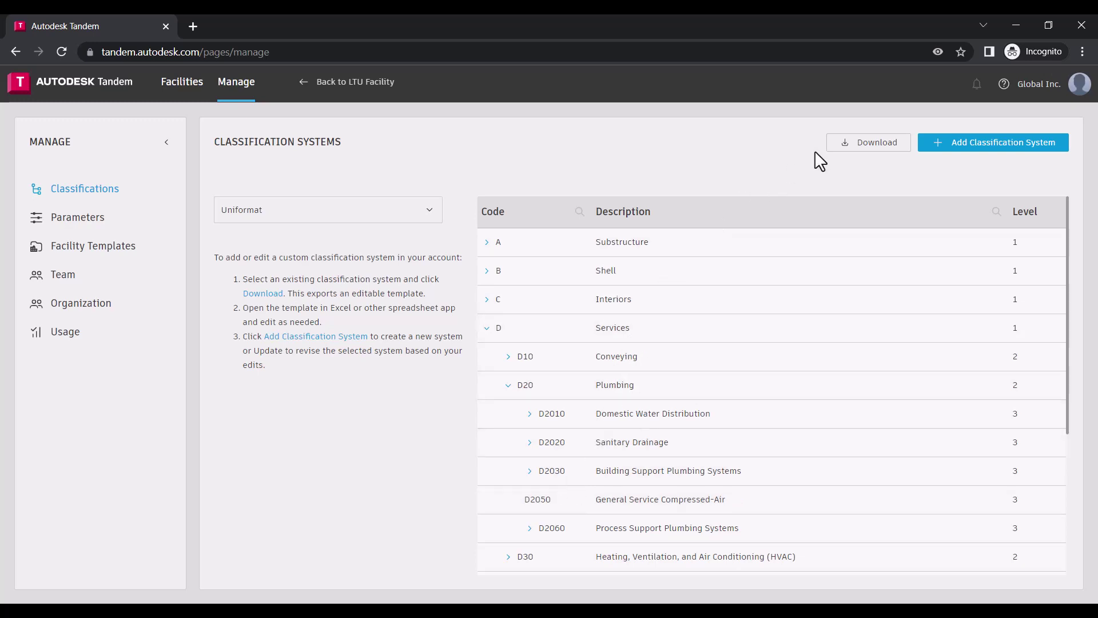
pyautogui.click(866, 148)
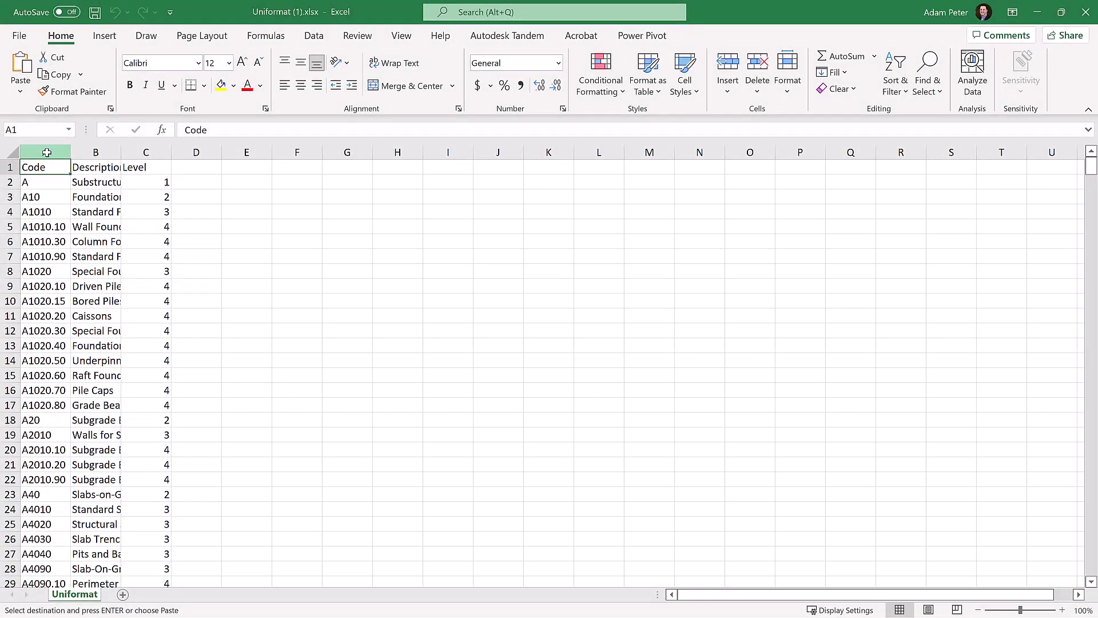
pyautogui.click(46, 152)
# Paste the custom codes, descriptions and levels into spreadsheet columns A, B and C.
pyautogui.write('Code 1 1a 1b 1c 2 2a 2b 2c 3 3a 3b 3c 3d 4 4a 4b 5 5a 5b 5c')
pyautogui.click(97, 152)
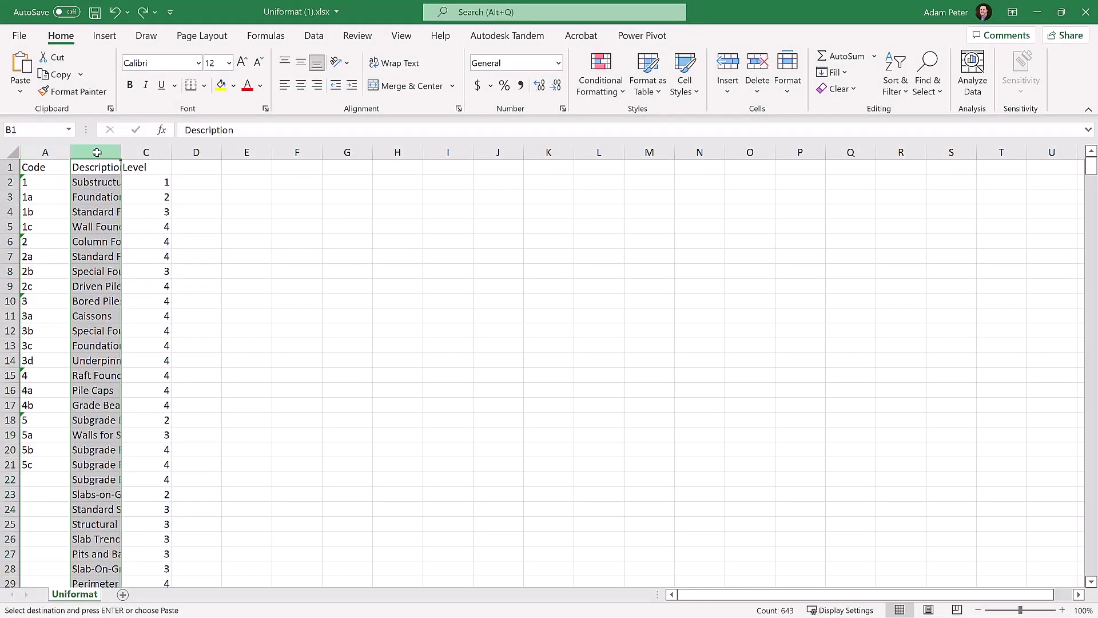
pyautogui.hotkey('ctrl', 'v')
pyautogui.click(146, 152)
pyautogui.hotkey('ctrl', 'v')
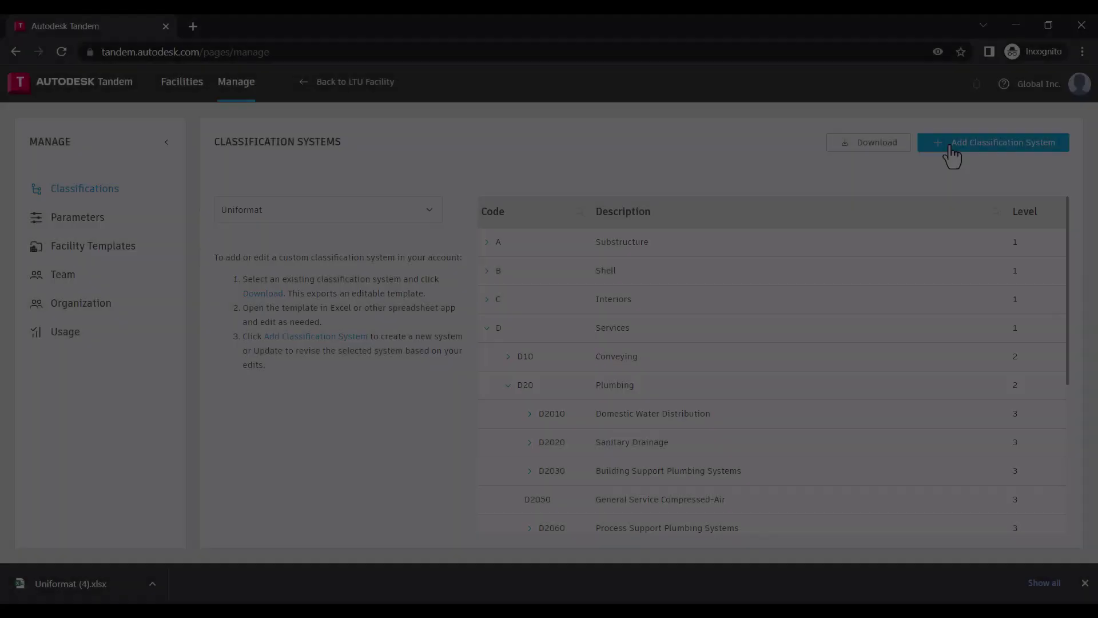
pyautogui.click(951, 148)
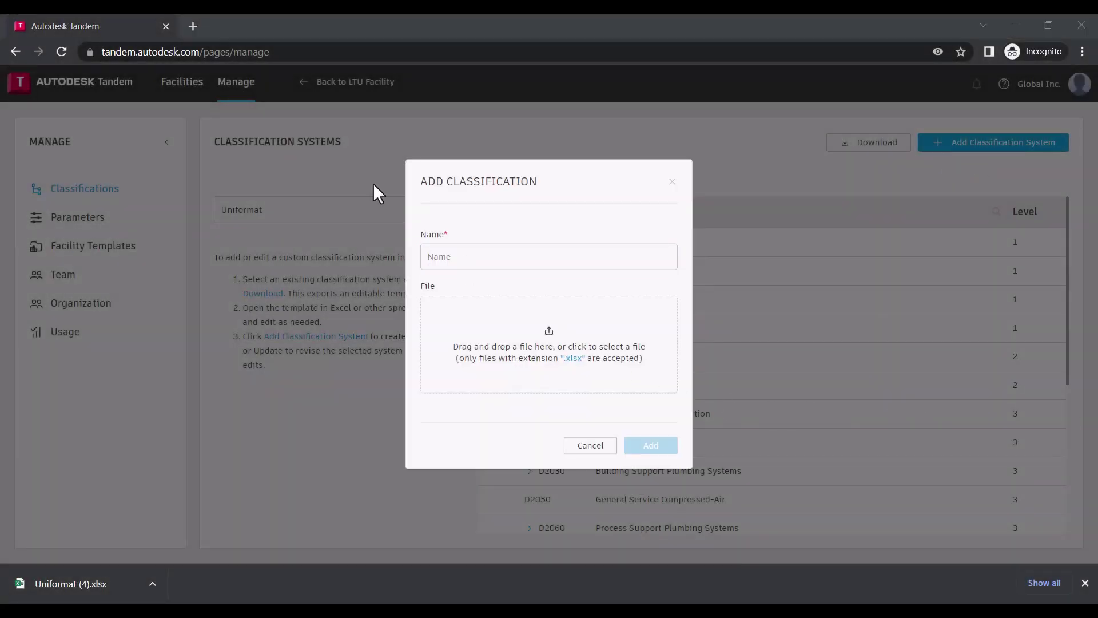
# Add a classification system named Simple using the Simple.xlsx file.
pyautogui.click(476, 256)
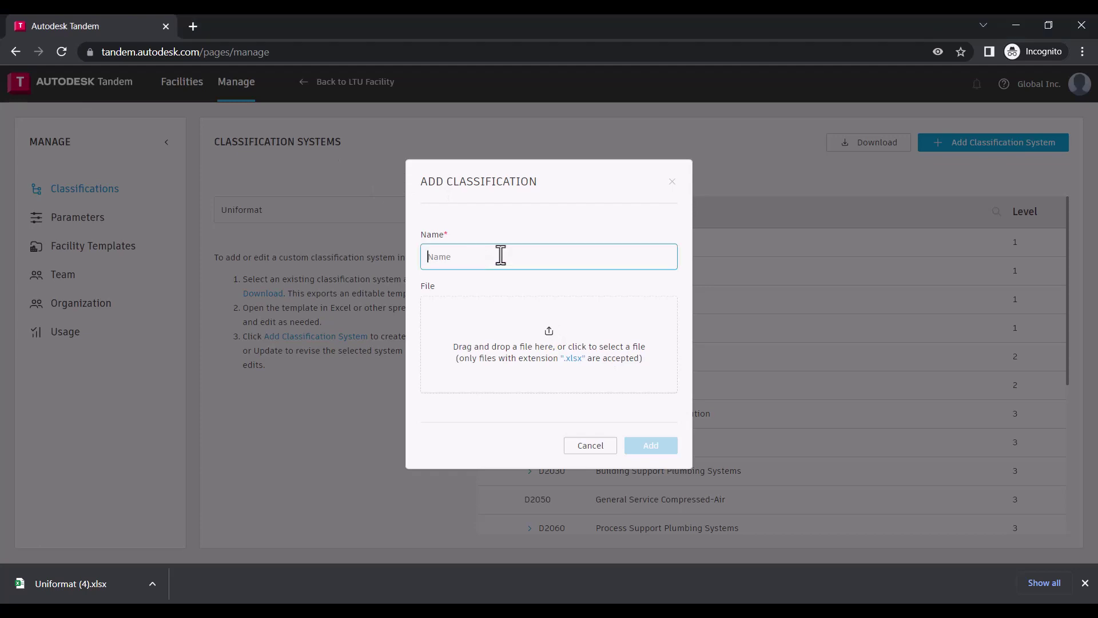
pyautogui.write('Simple')
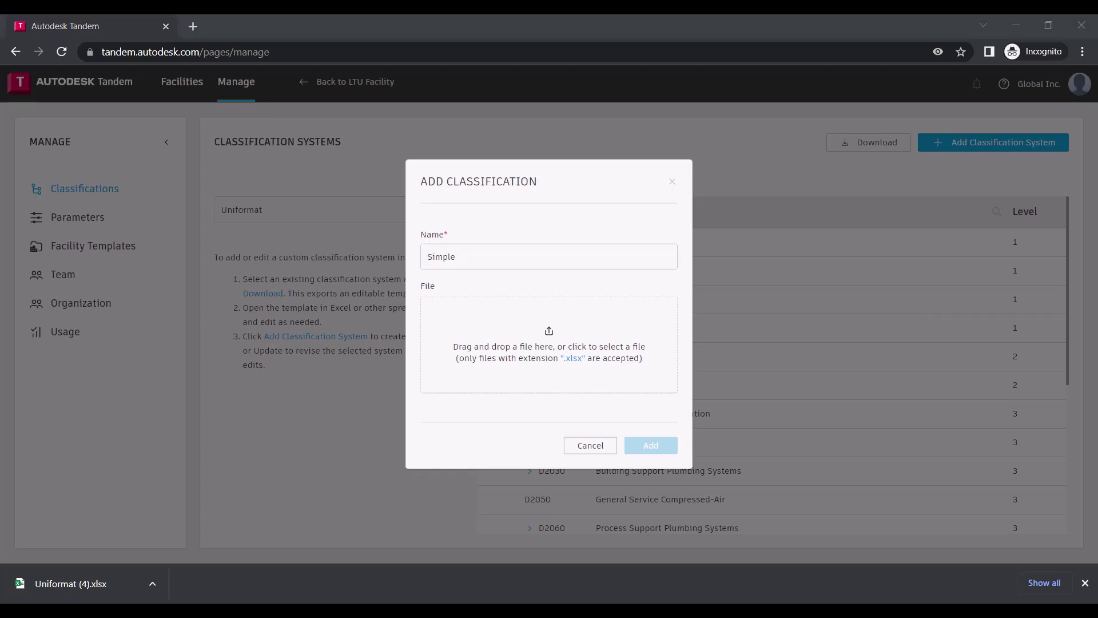
pyautogui.moveTo(600, 410); pyautogui.dragTo(568, 372)
pyautogui.click(660, 461)
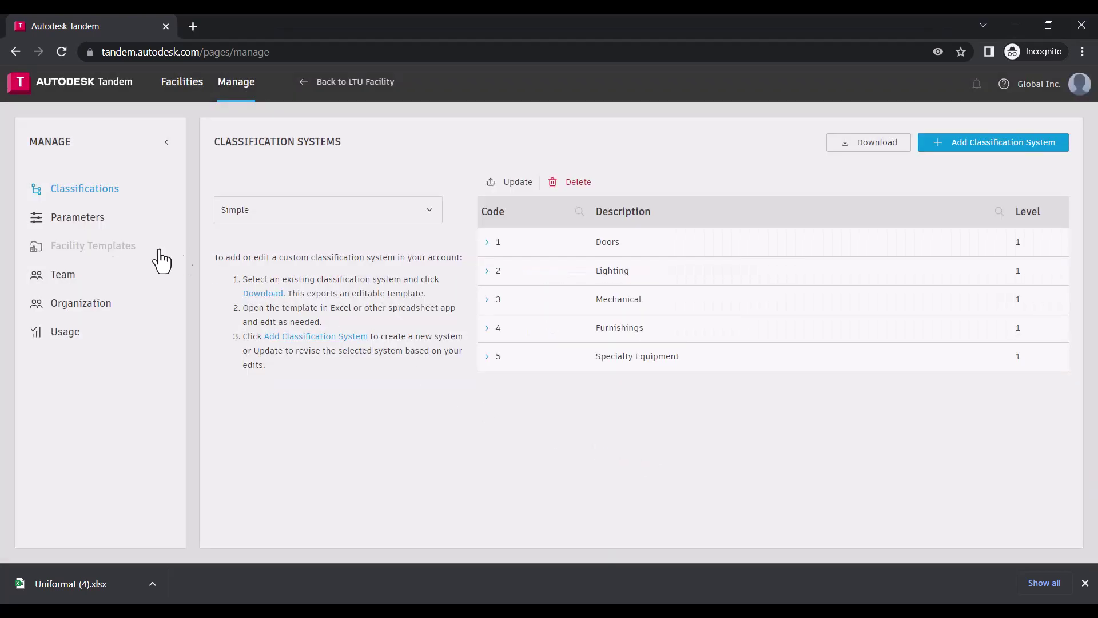
pyautogui.click(56, 226)
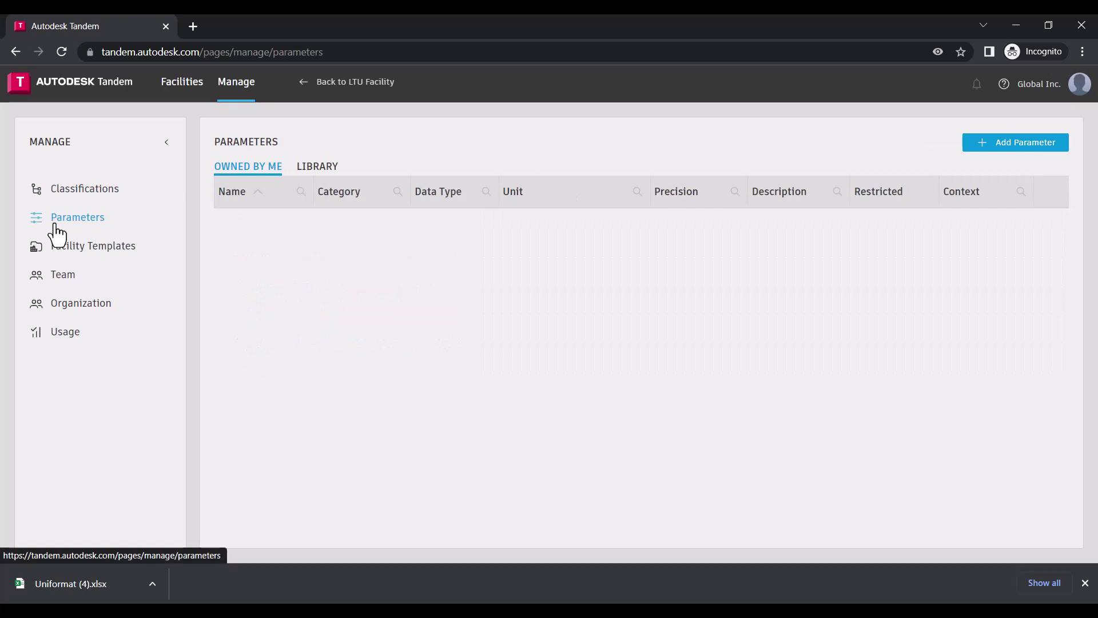
# Create a Manufacturer parameter with Element context and Text data type.
pyautogui.click(313, 171)
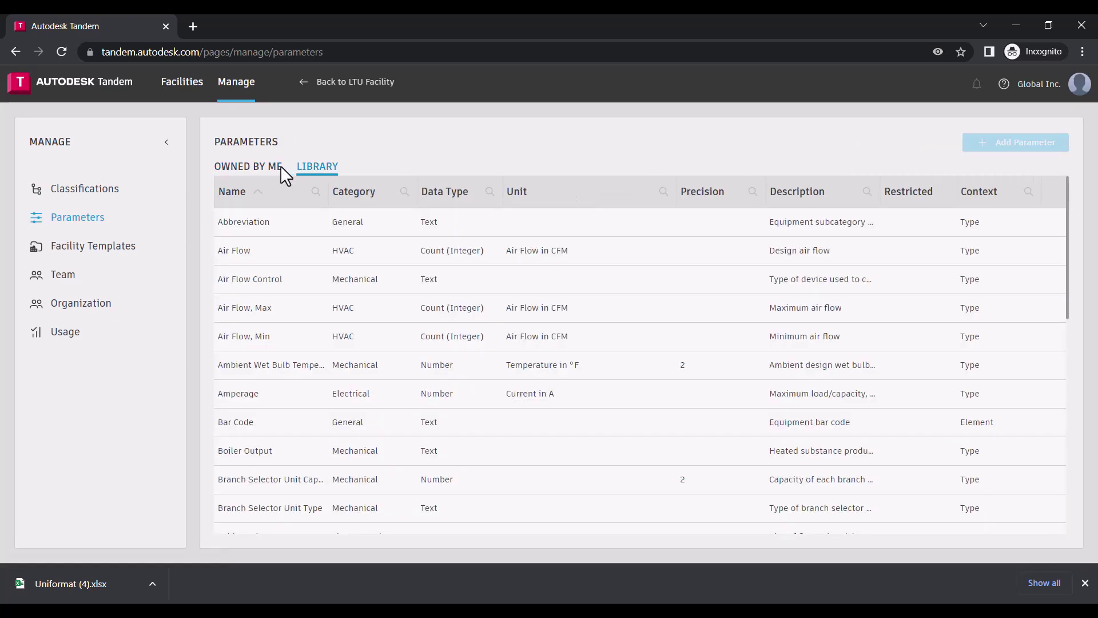
pyautogui.click(250, 169)
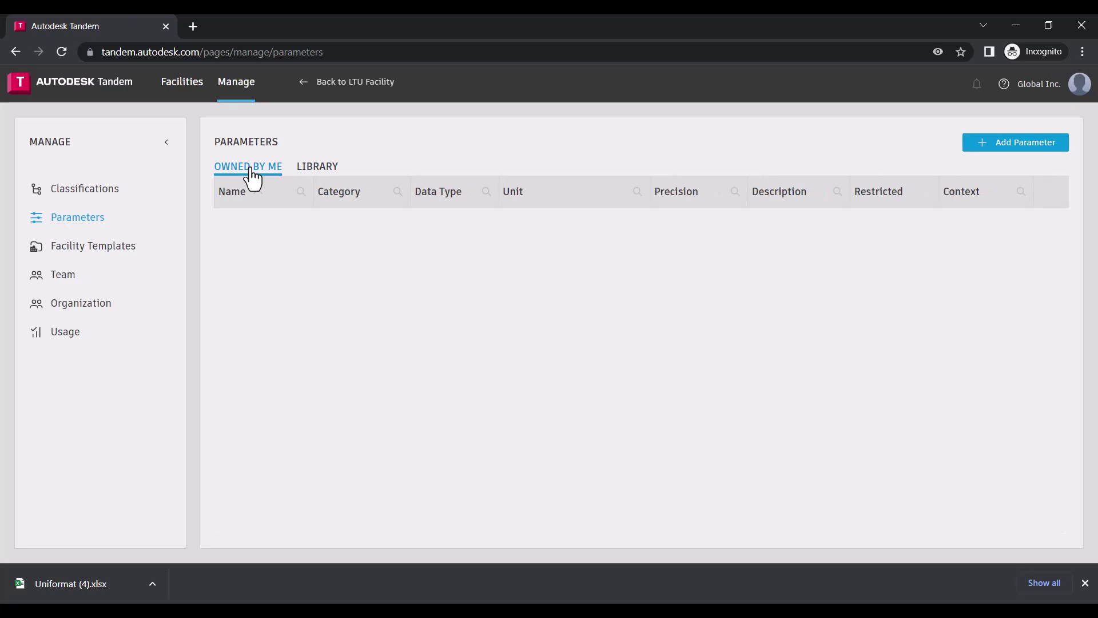
pyautogui.click(1038, 147)
pyautogui.write('Manufactur')
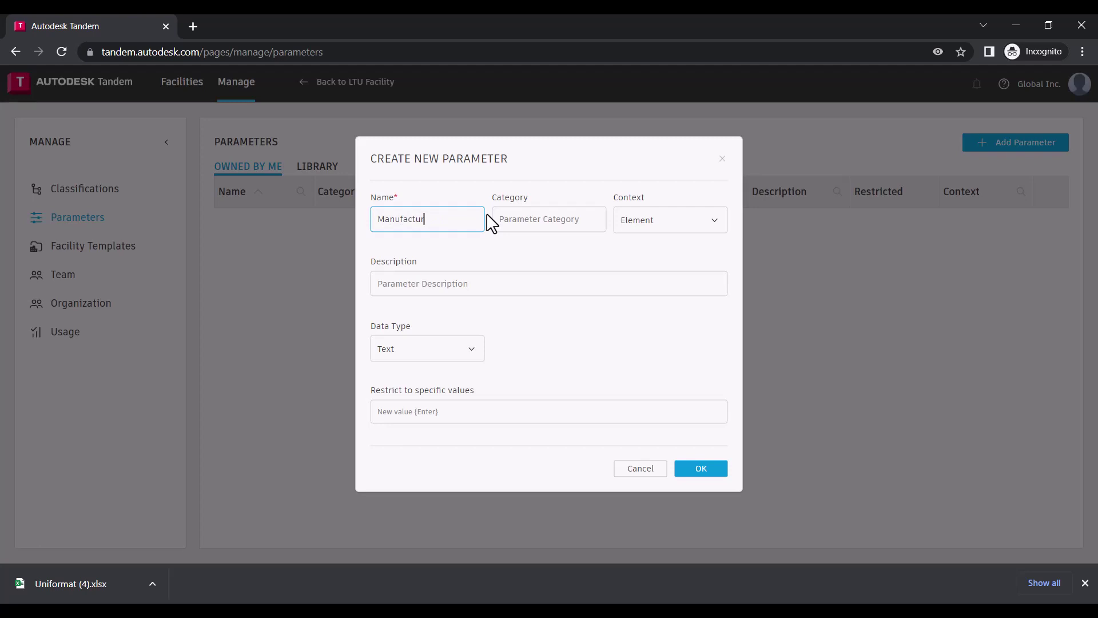
pyautogui.write('er')
pyautogui.click(693, 223)
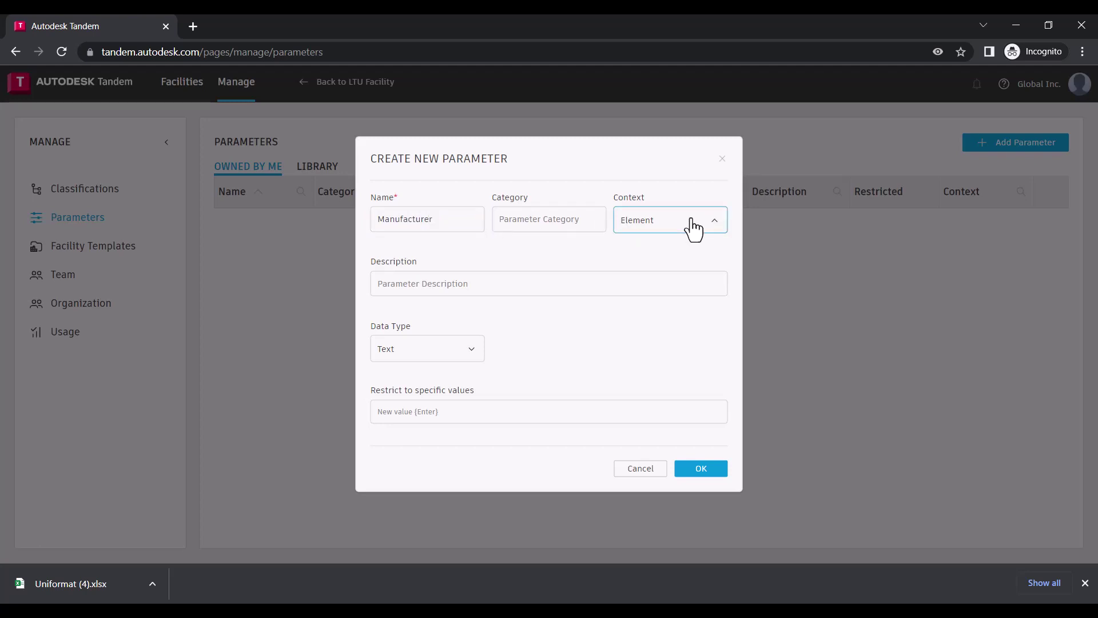
pyautogui.click(452, 355)
pyautogui.click(452, 354)
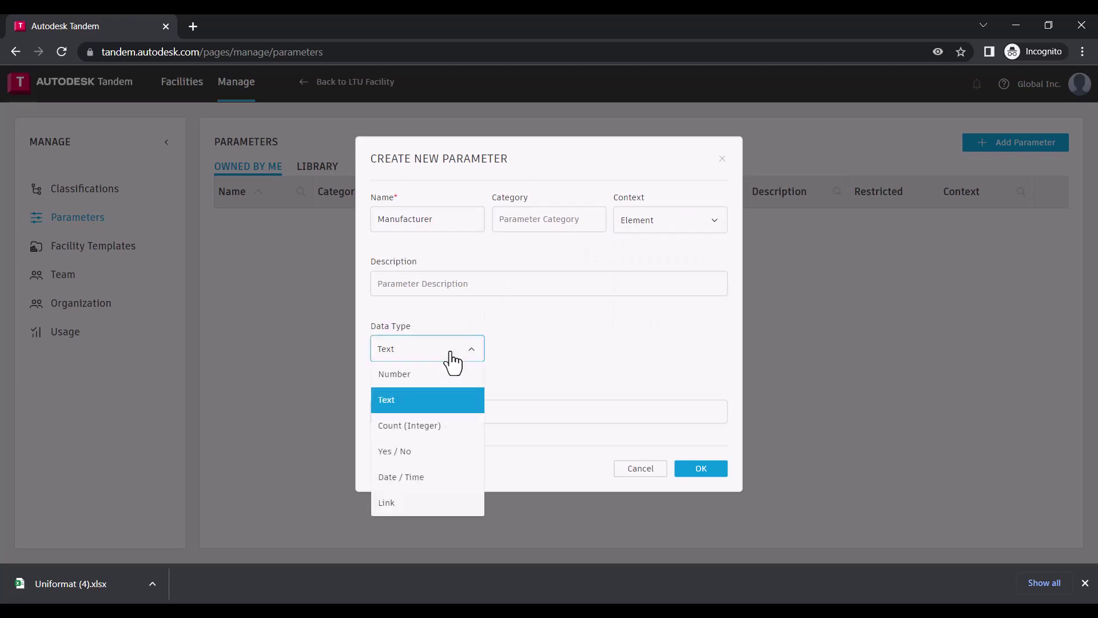
pyautogui.click(531, 358)
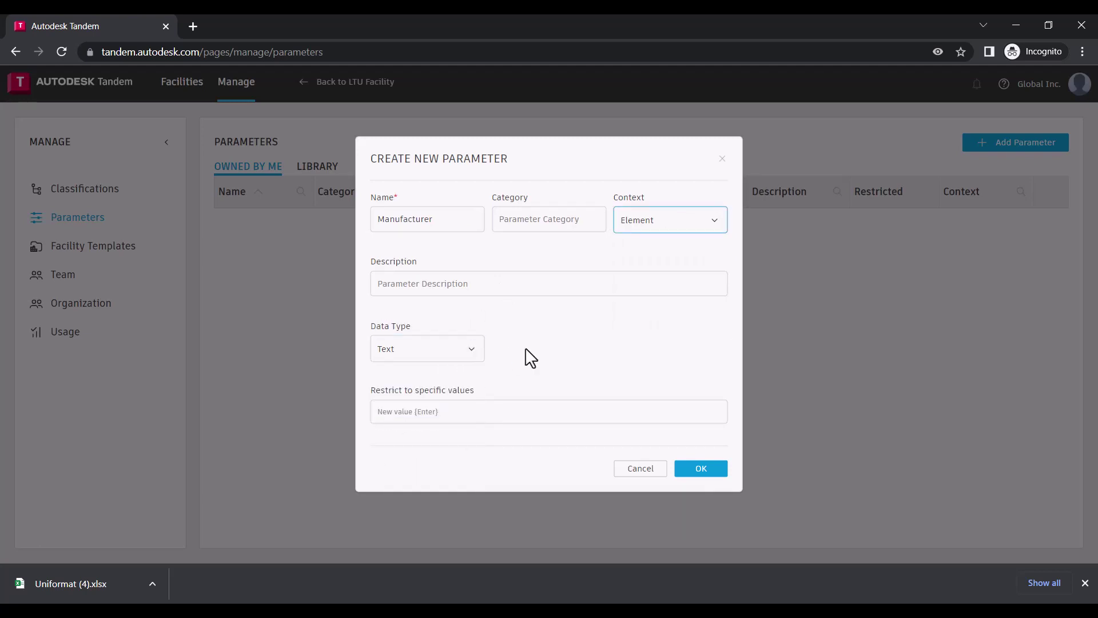
pyautogui.click(702, 468)
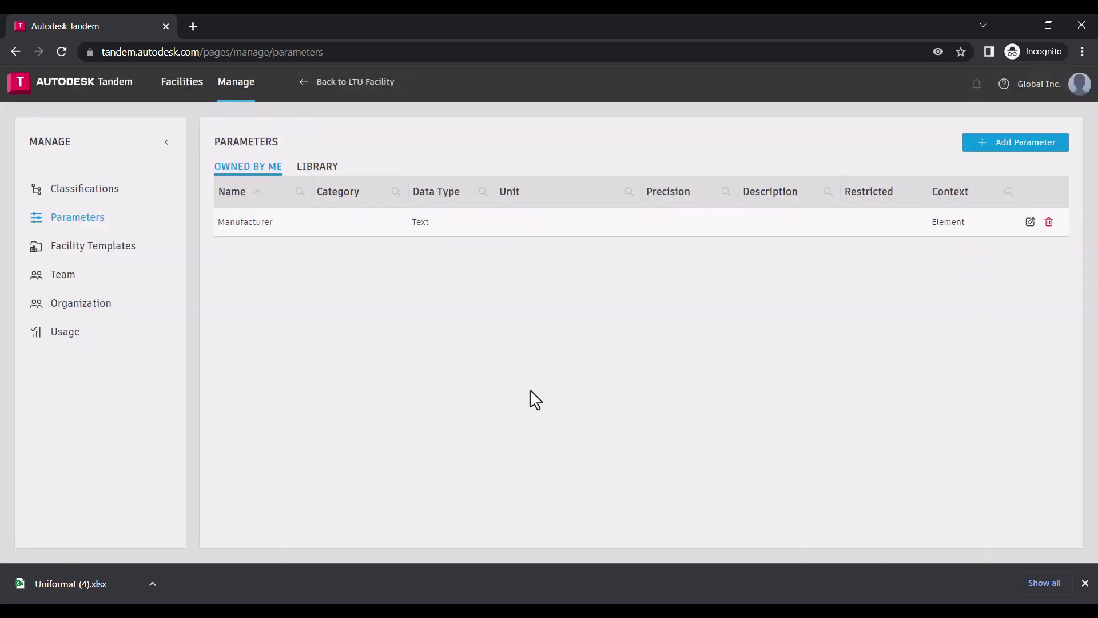
# Start a facility template named Simple on the Simple classification, assigning Manufacturer to Mechanical.
pyautogui.click(96, 247)
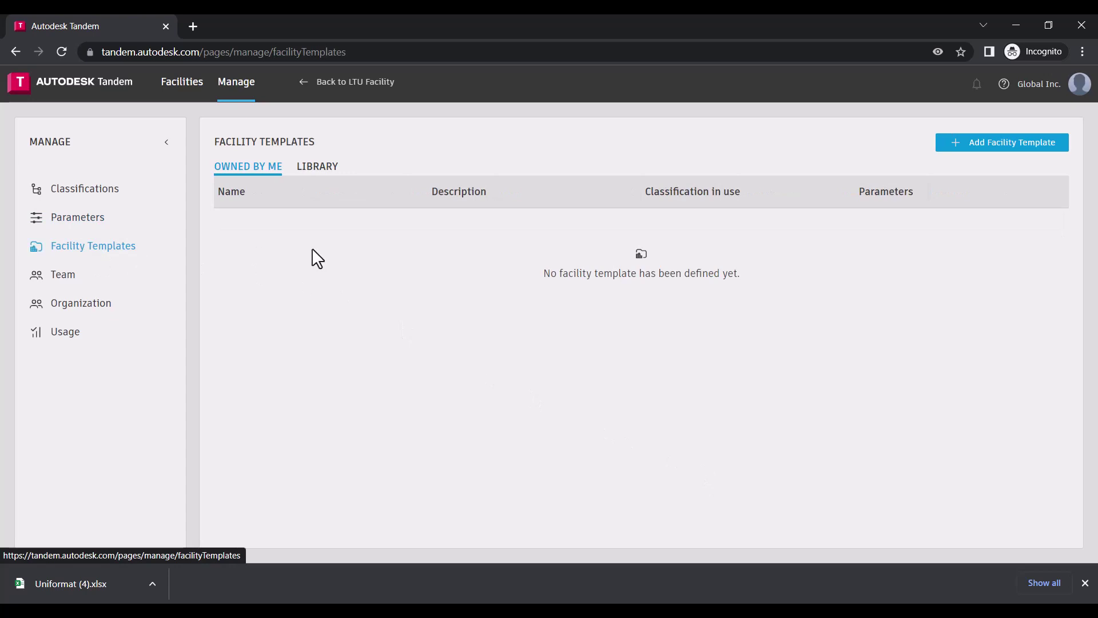
pyautogui.click(1011, 148)
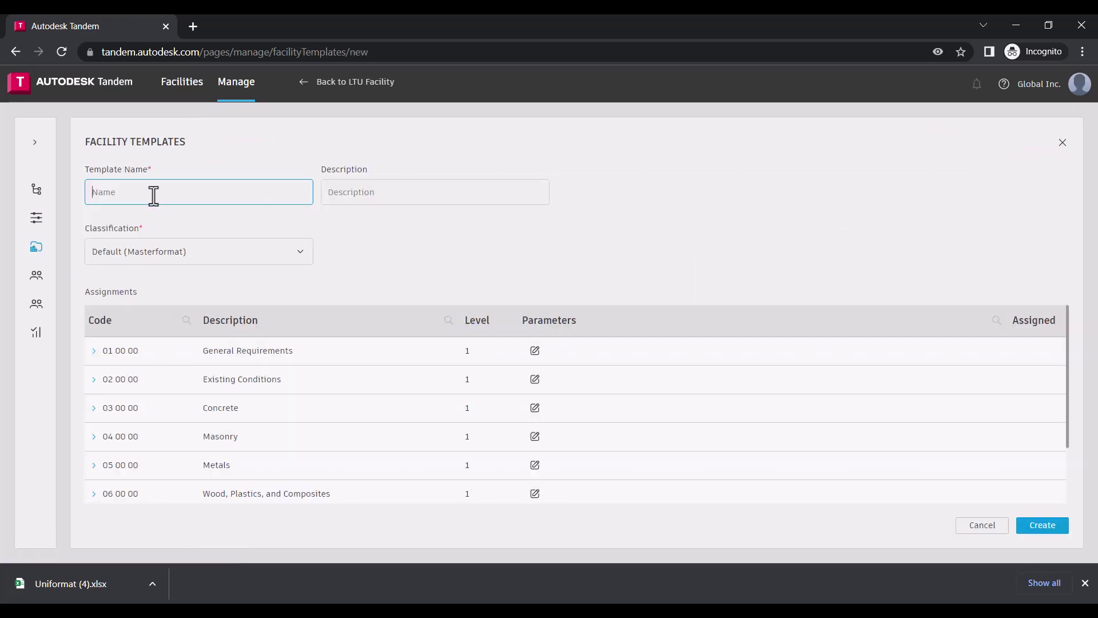
pyautogui.write('Simple')
pyautogui.click(247, 252)
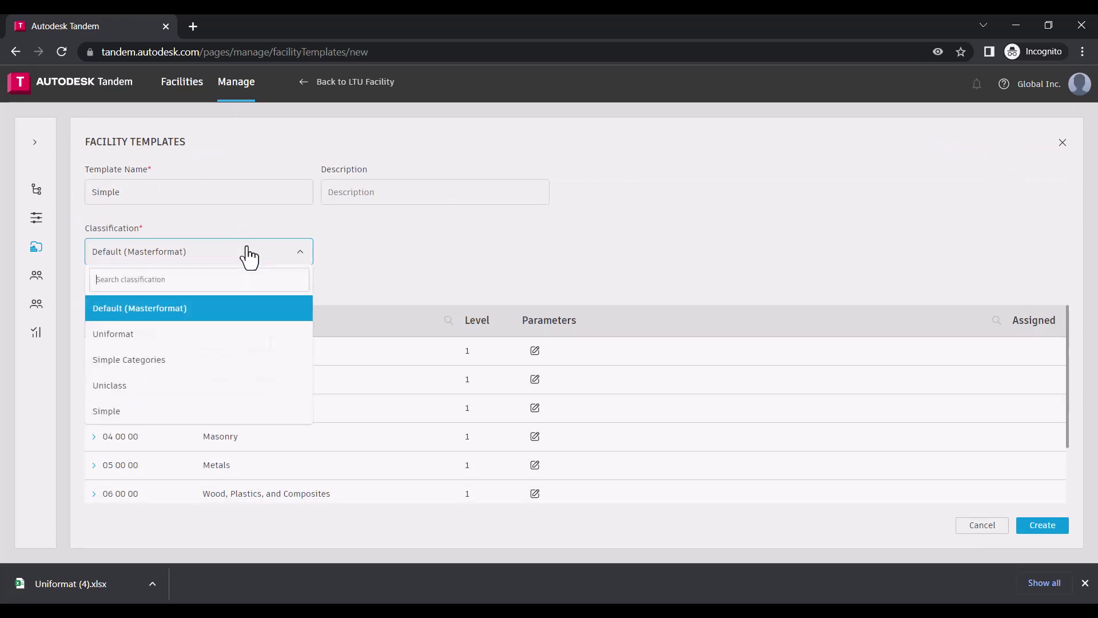
pyautogui.click(155, 412)
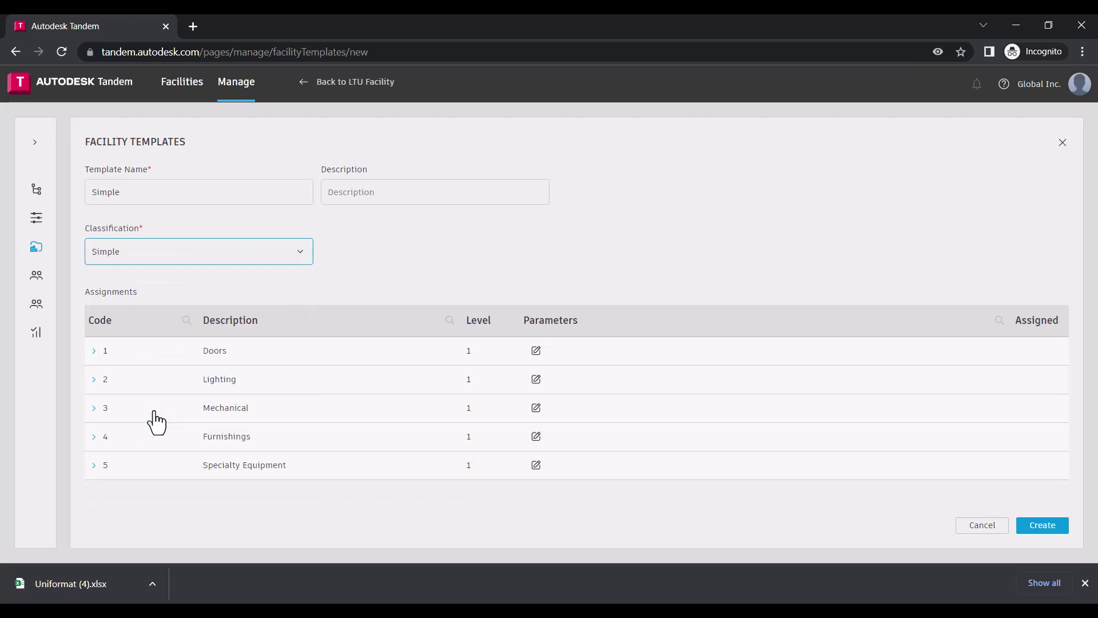
pyautogui.click(536, 408)
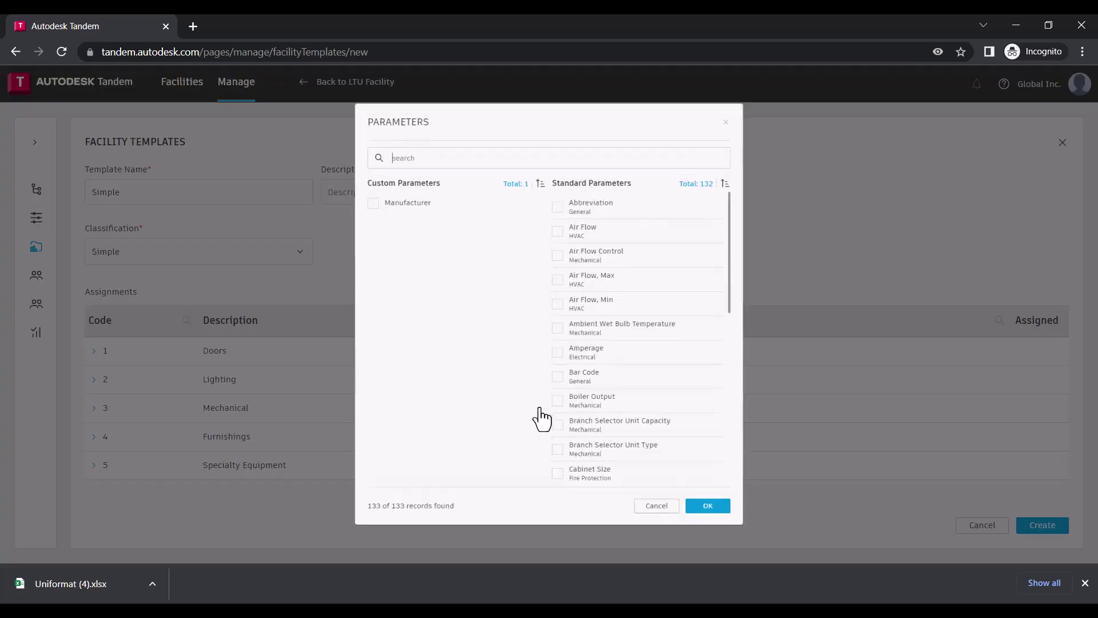
pyautogui.click(341, 184)
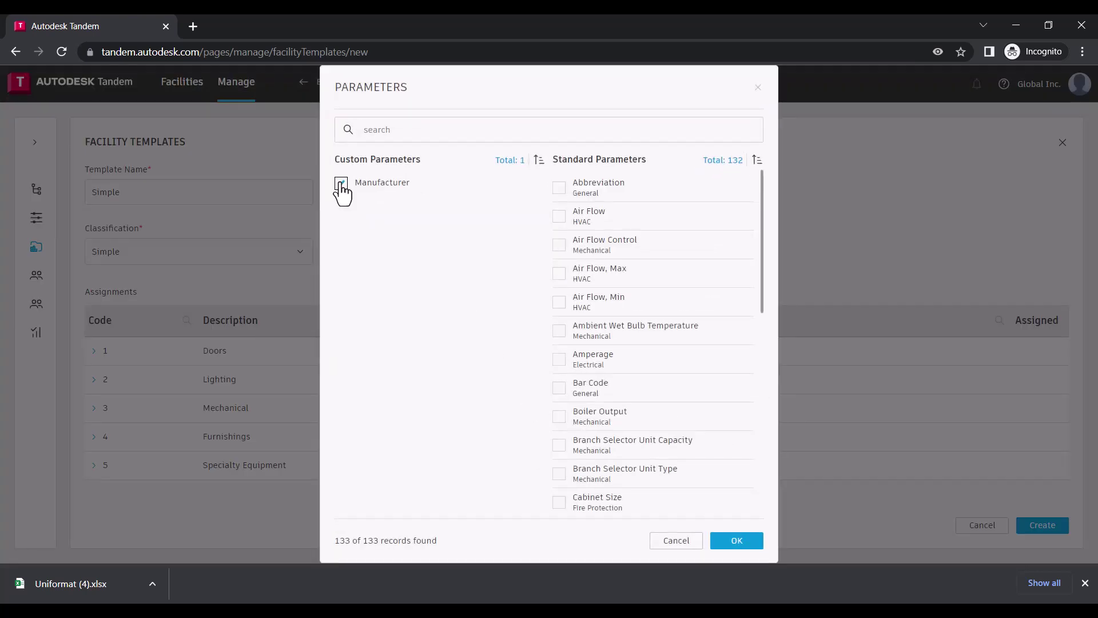
pyautogui.click(746, 541)
# Give 3a General Equipment Chilled Water Flow, Supply Temperature and Temperature Delta, then create the template.
pyautogui.click(94, 409)
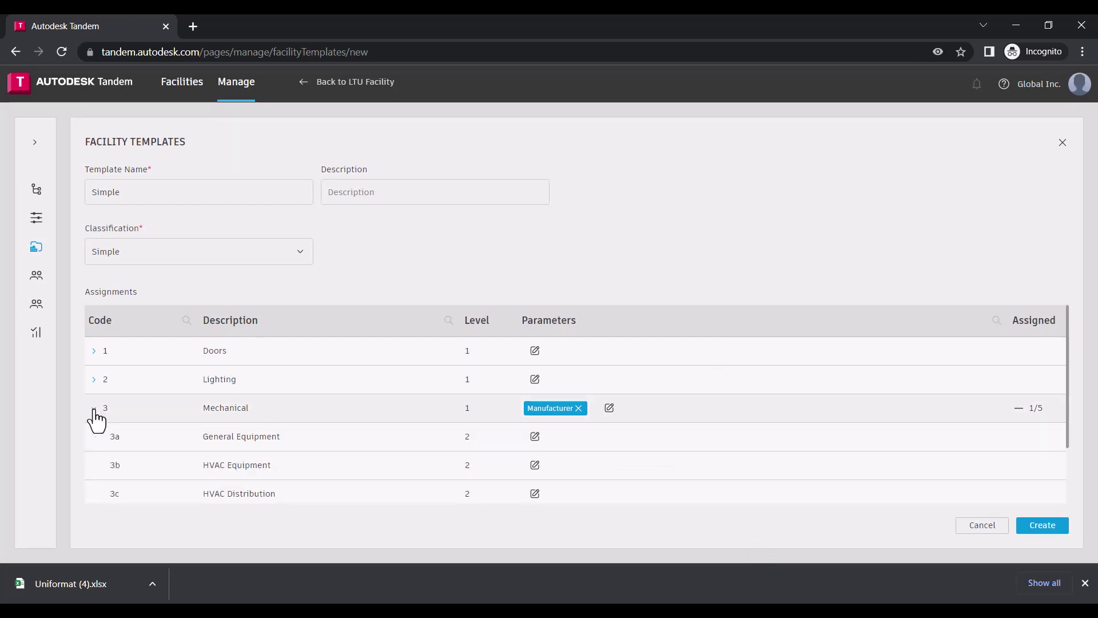
pyautogui.click(535, 437)
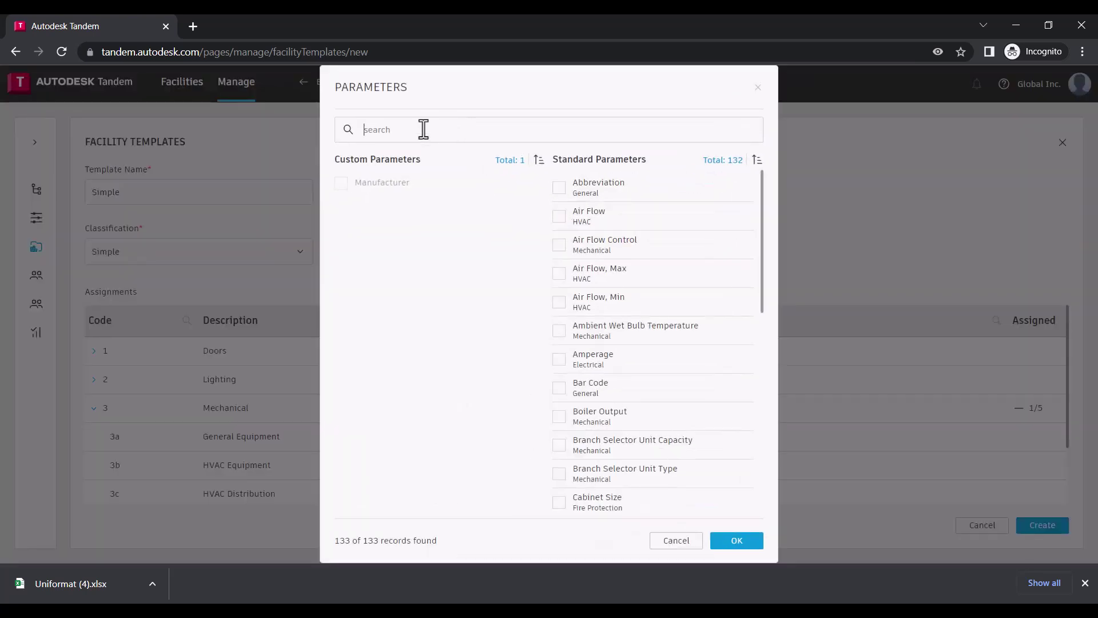
pyautogui.write('mech')
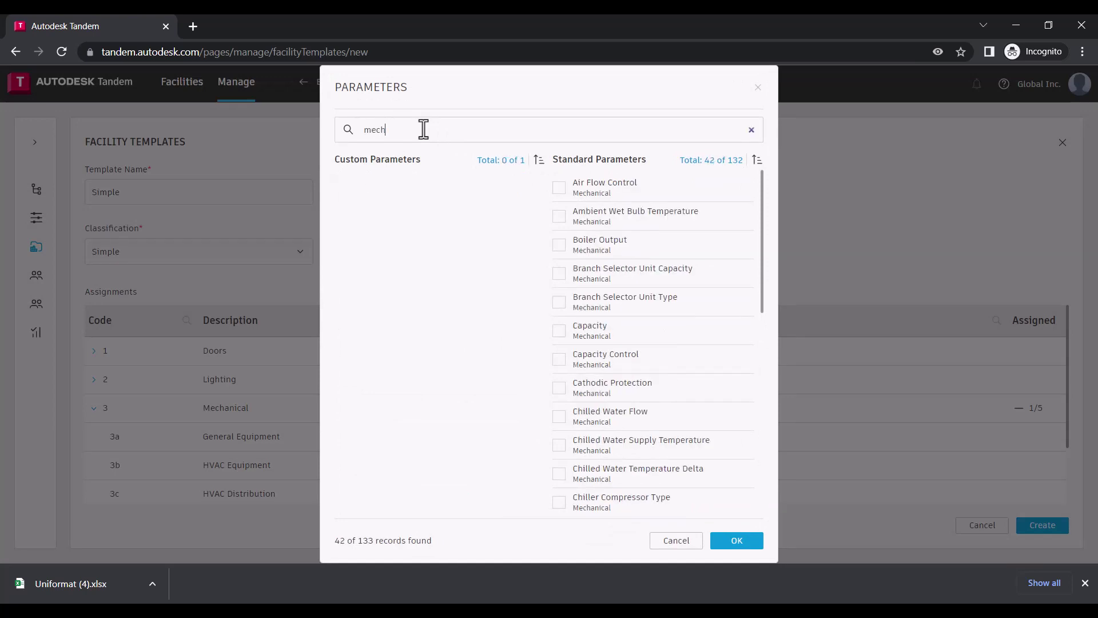
pyautogui.click(559, 417)
pyautogui.click(559, 445)
pyautogui.click(559, 473)
pyautogui.click(735, 541)
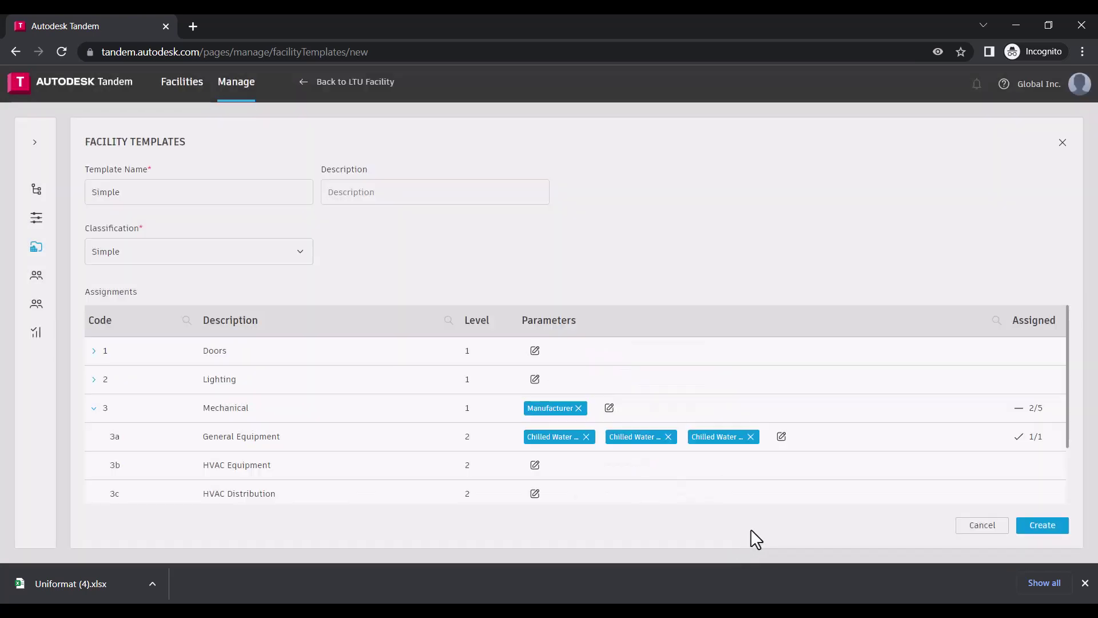
pyautogui.click(1053, 525)
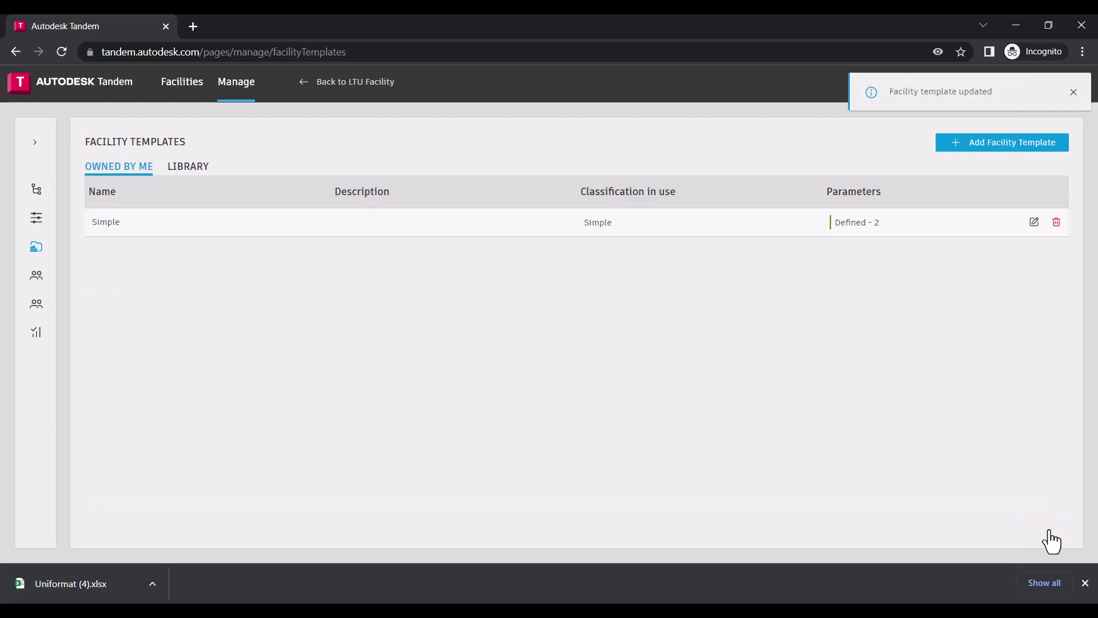
# Check the facility templates offered when creating a new facility, then cancel.
pyautogui.click(182, 86)
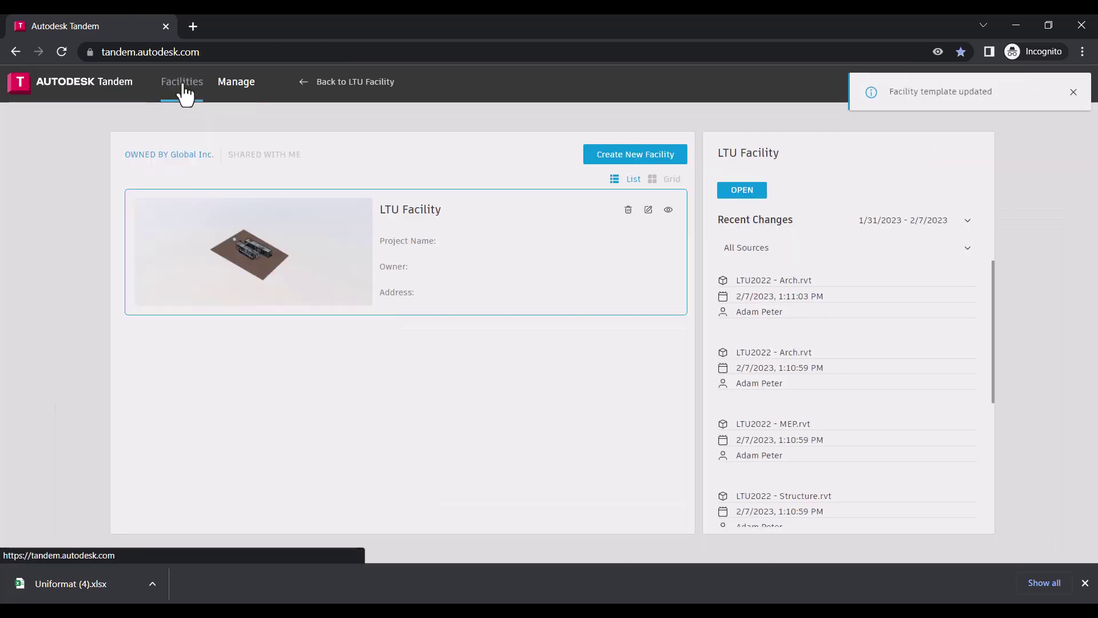
pyautogui.click(643, 163)
pyautogui.click(529, 295)
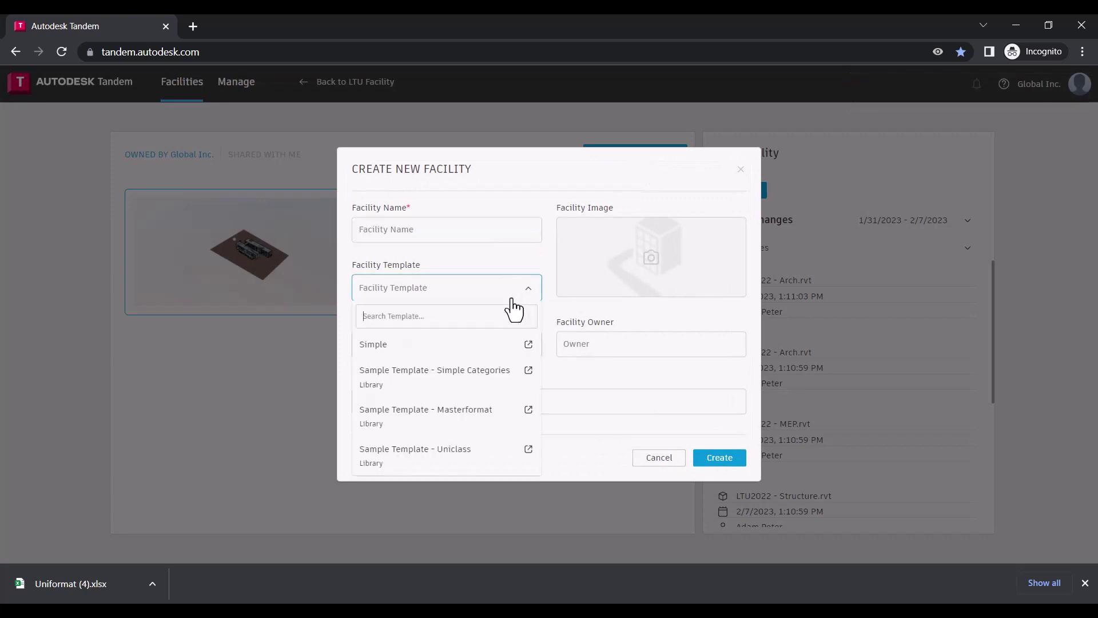
pyautogui.click(661, 466)
# Apply the Simple template to LTU Facility.
pyautogui.click(367, 89)
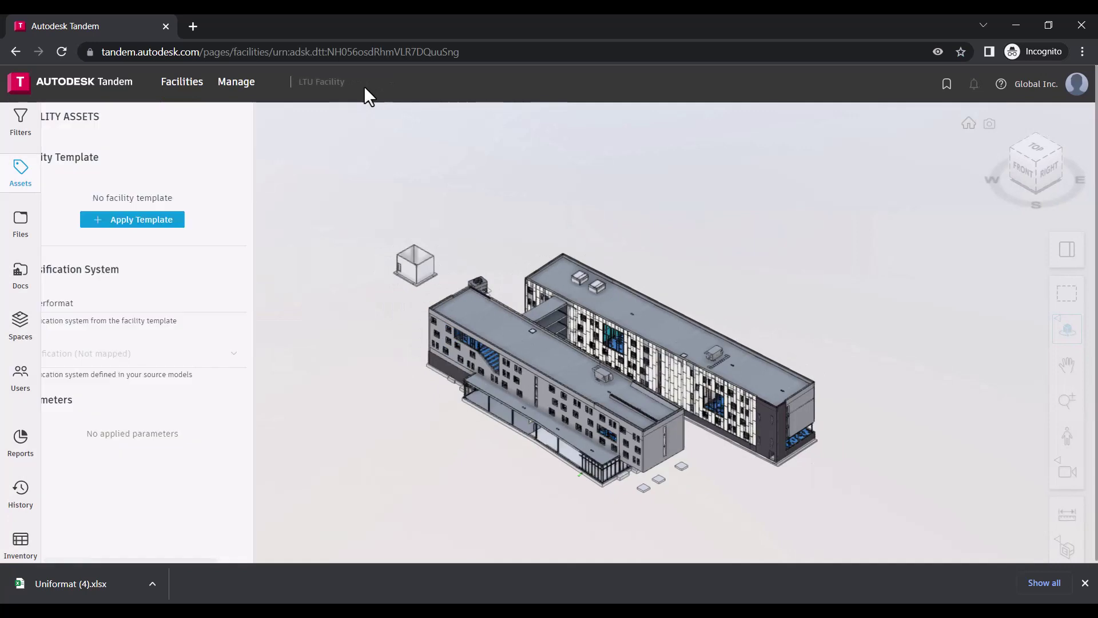
pyautogui.click(145, 229)
pyautogui.click(342, 261)
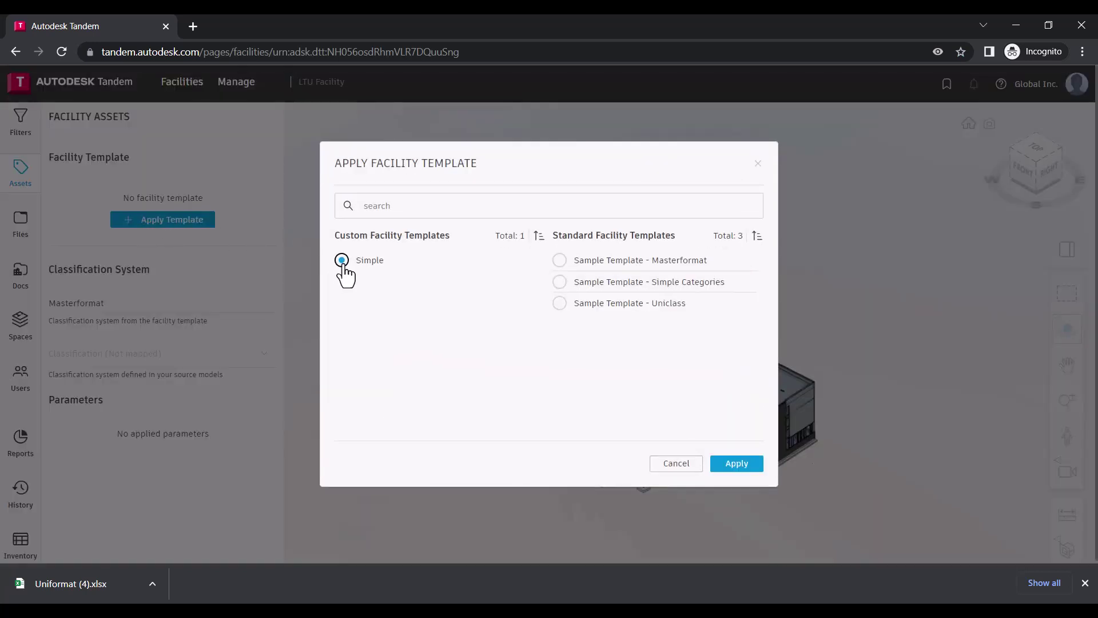
pyautogui.click(741, 466)
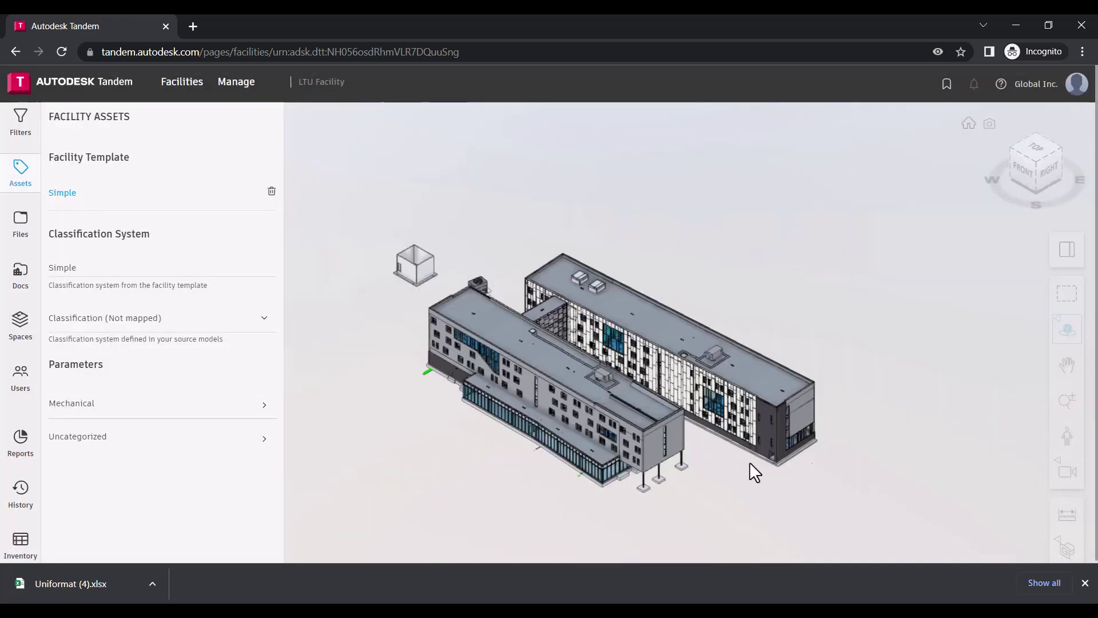